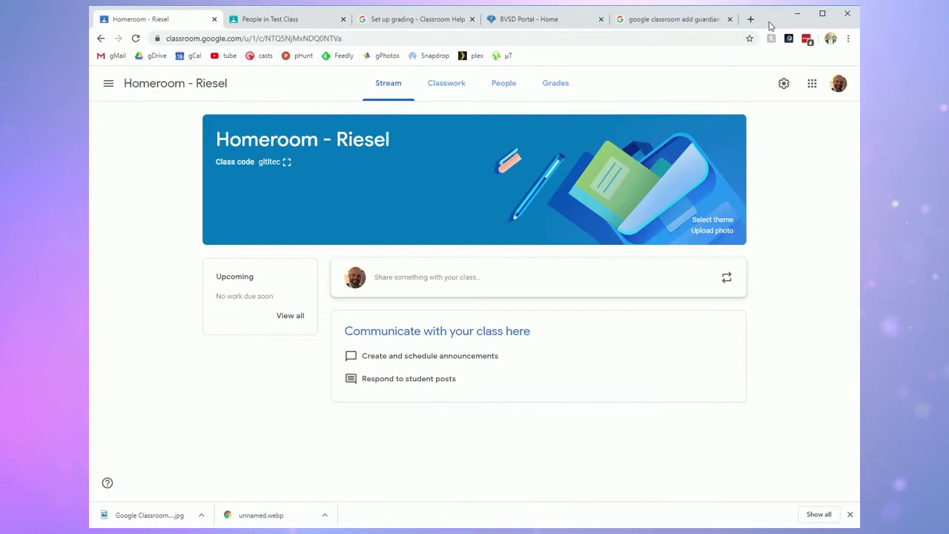
# - Expand the 'Share something with your class' composer for a Homeroom announcement to all students
pyautogui.click(391, 279)
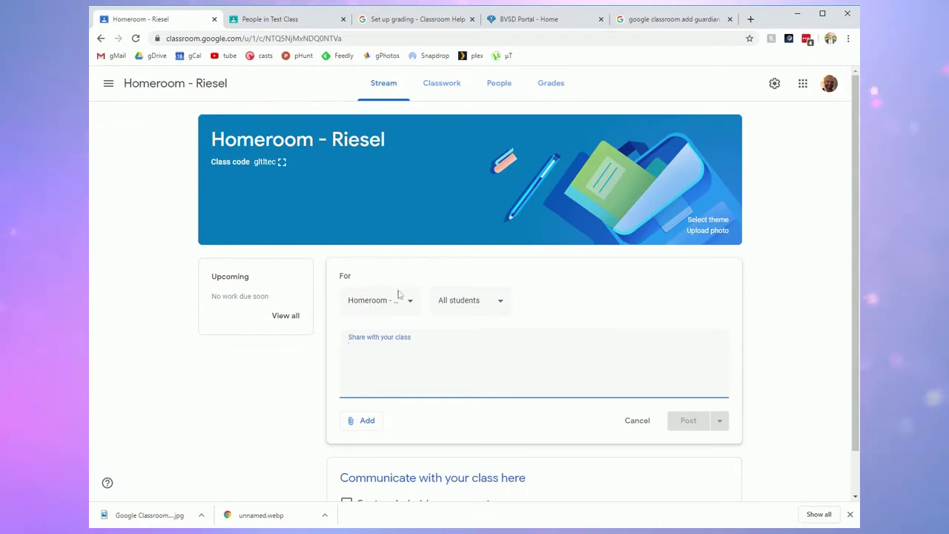
pyautogui.scroll(-1, 460, 375)
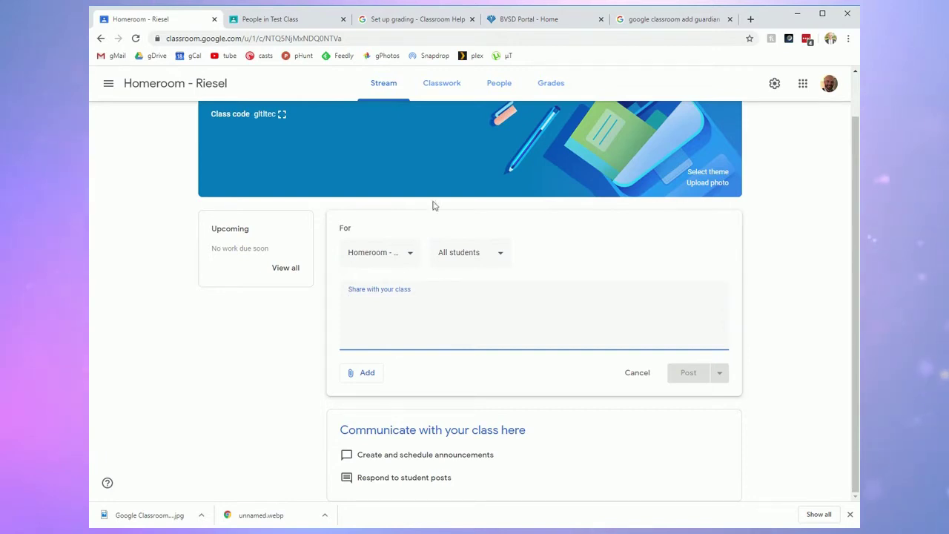
pyautogui.click(776, 86)
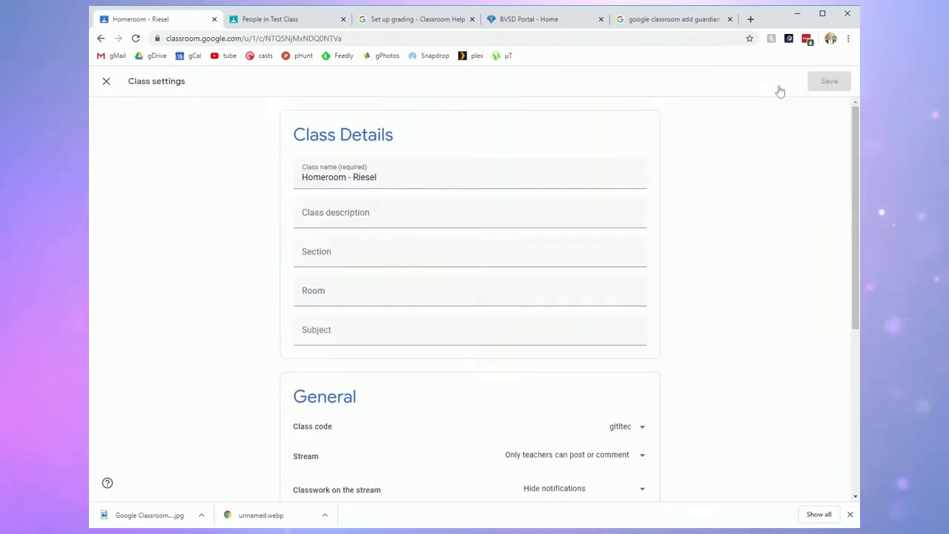
pyautogui.scroll(-4, 763, 159)
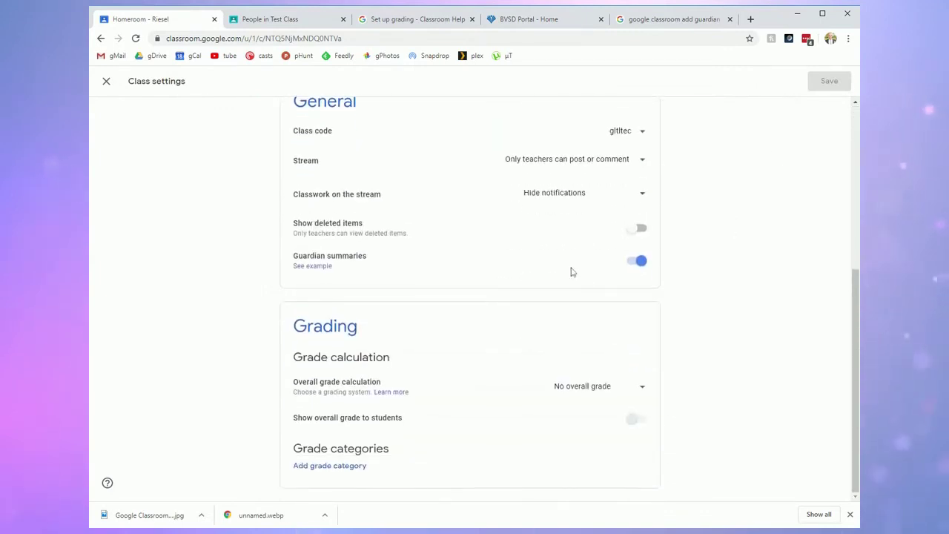
pyautogui.click(610, 199)
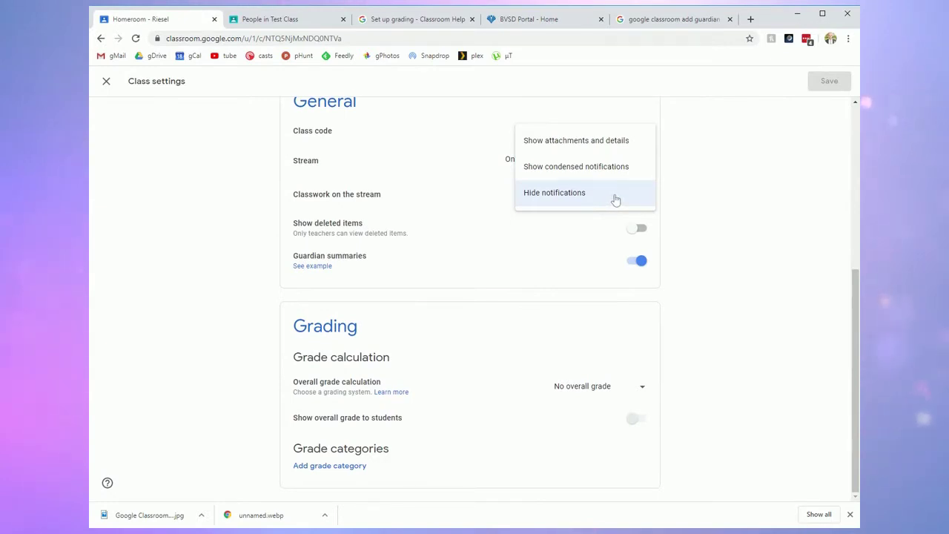
pyautogui.click(768, 145)
pyautogui.click(106, 82)
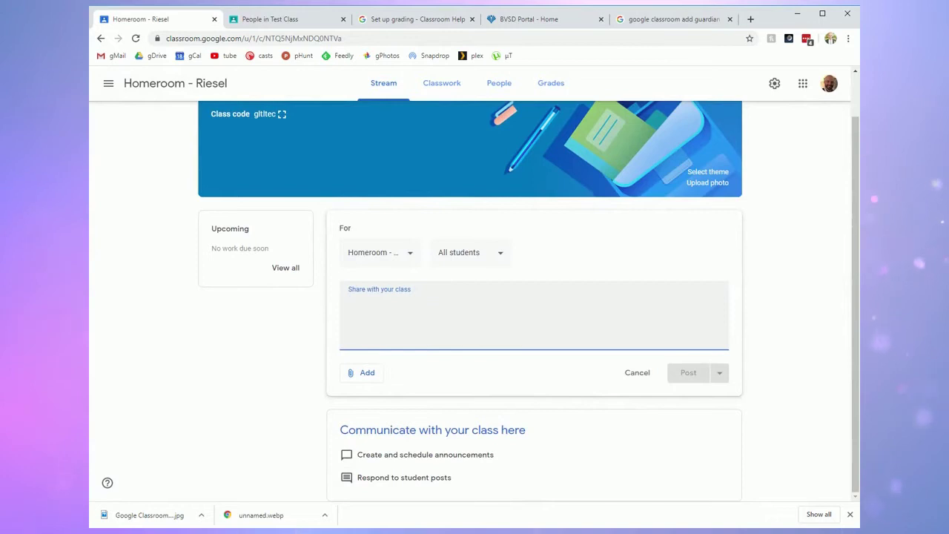
# - Post 'Hi everyone! Welcome!' to all students with no attachment
pyautogui.write('Hi ')
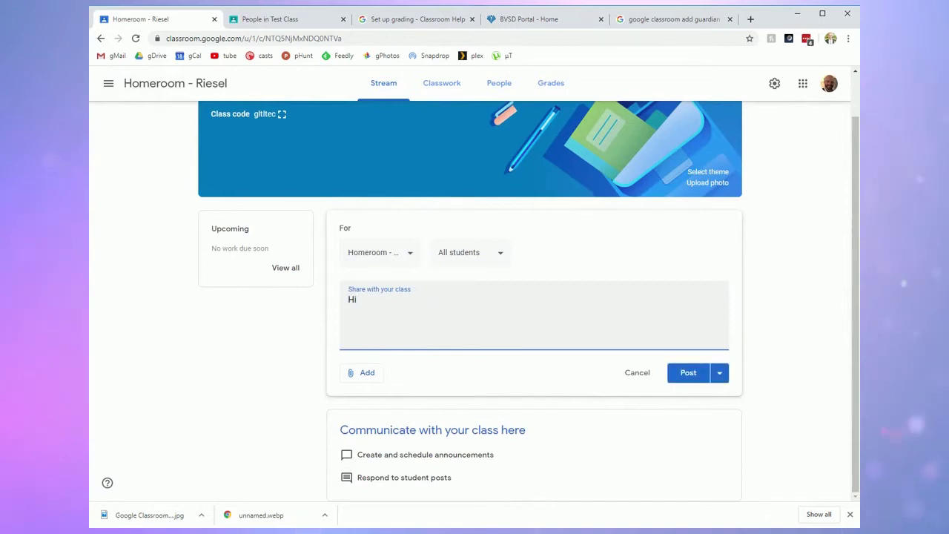
pyautogui.write('everyone! We')
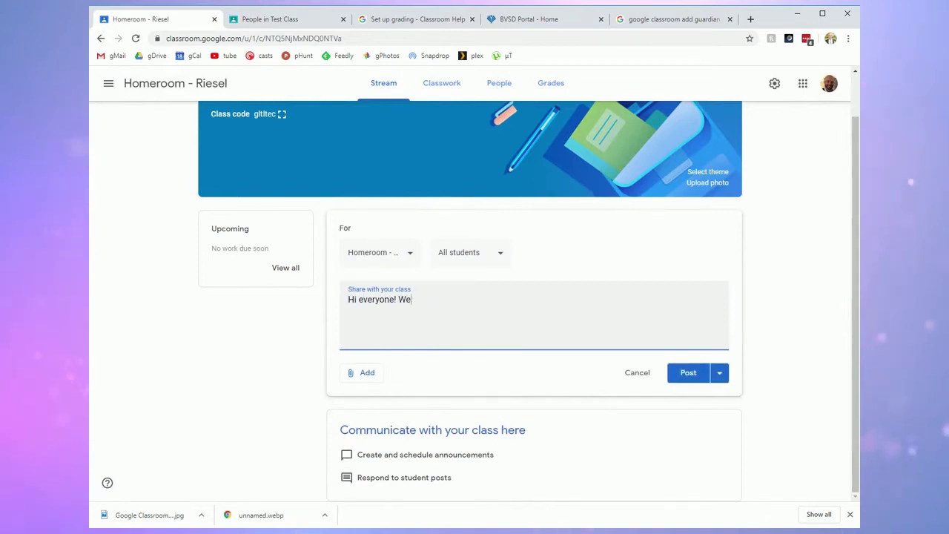
pyautogui.write('lcome!')
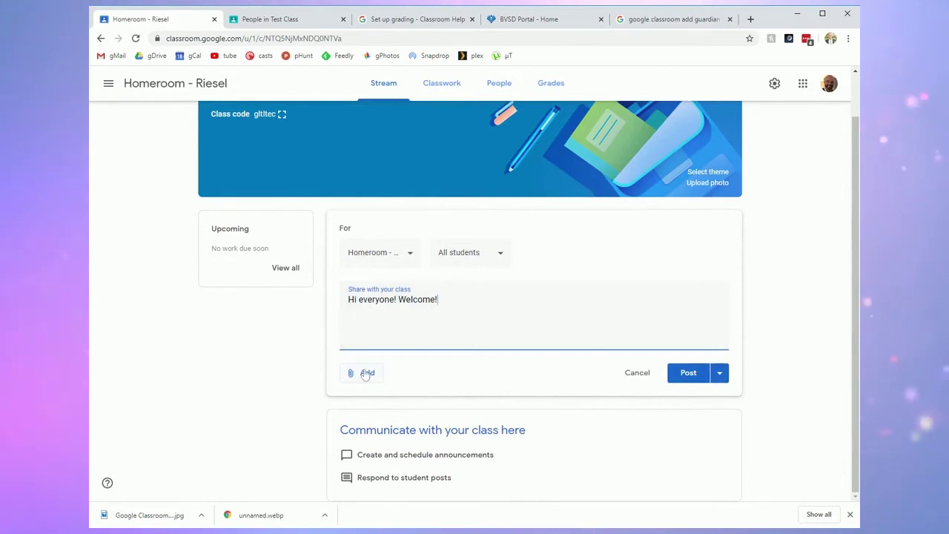
pyautogui.click(365, 373)
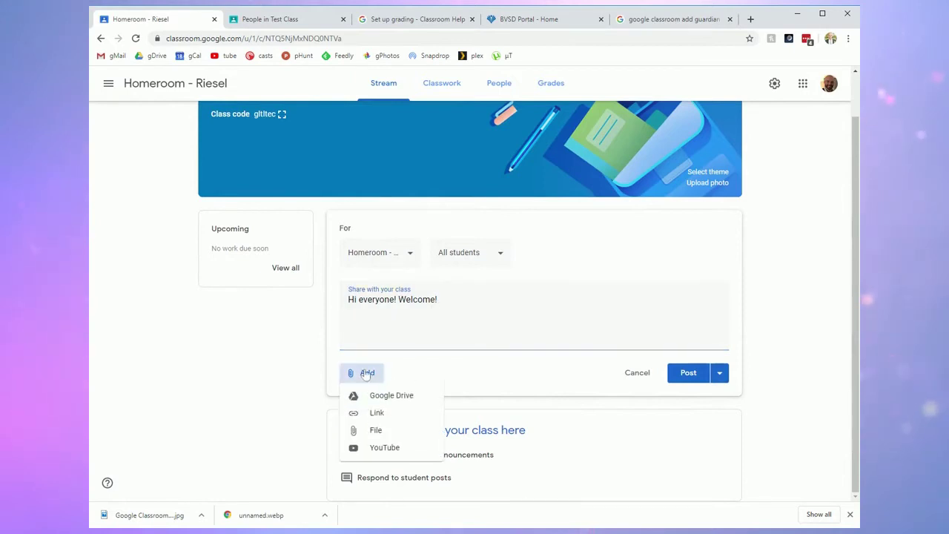
pyautogui.click(408, 366)
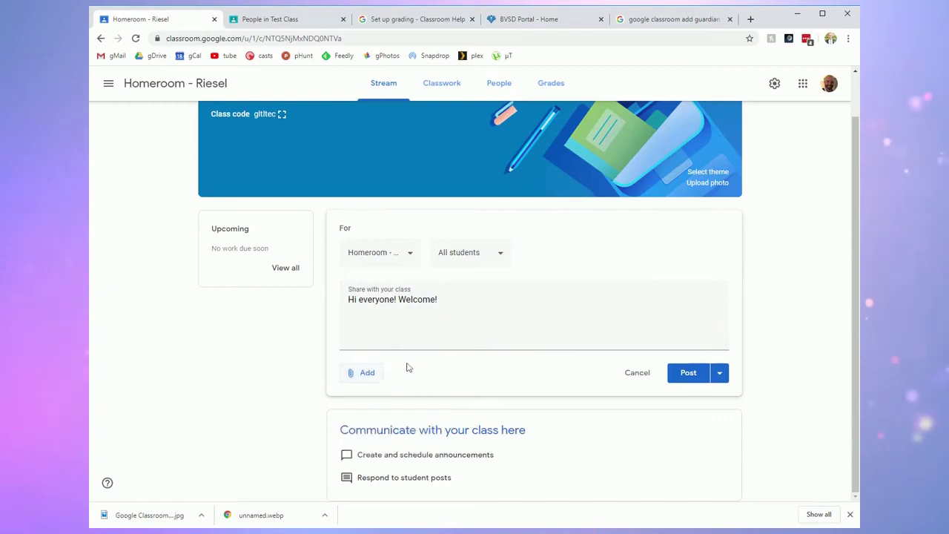
pyautogui.click(485, 255)
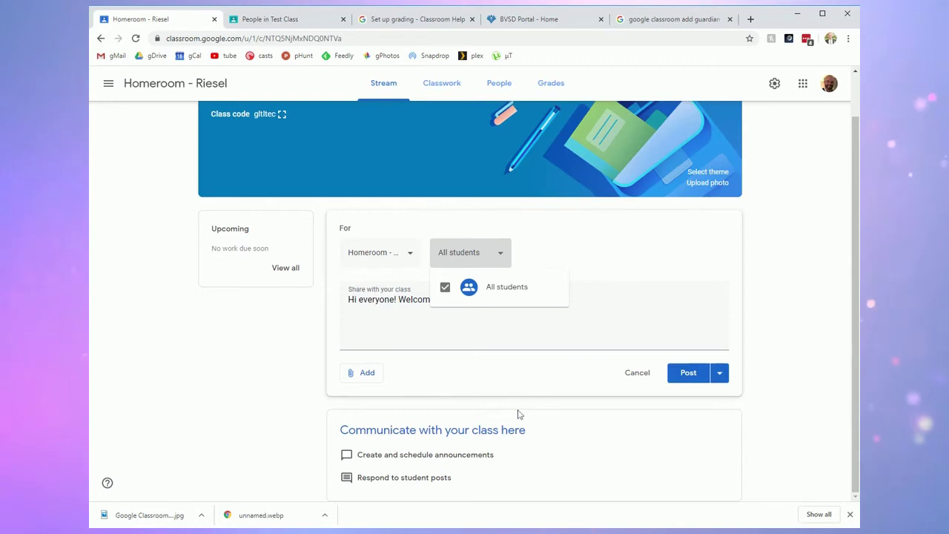
pyautogui.click(532, 379)
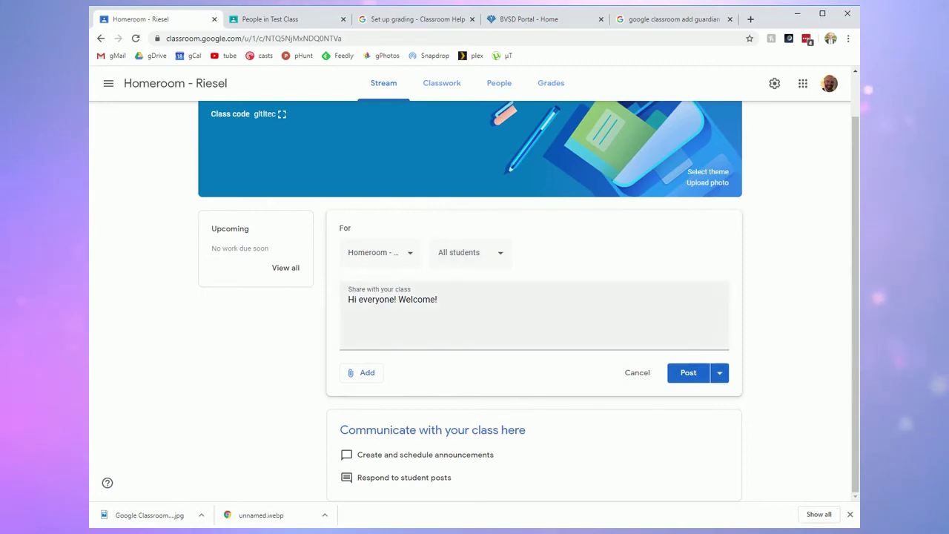
pyautogui.click(690, 373)
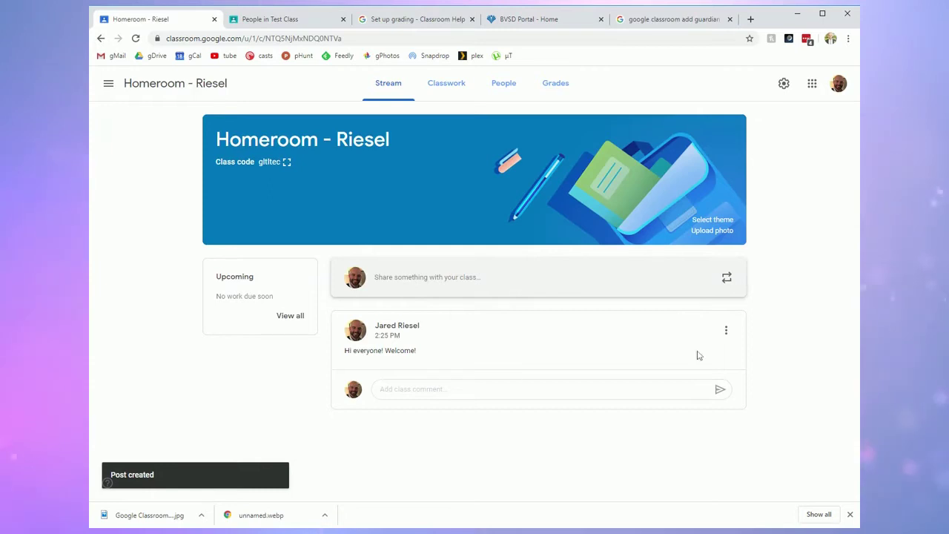
# - Switch to Homeroom's Classwork page and bring up the Create menu
pyautogui.click(439, 82)
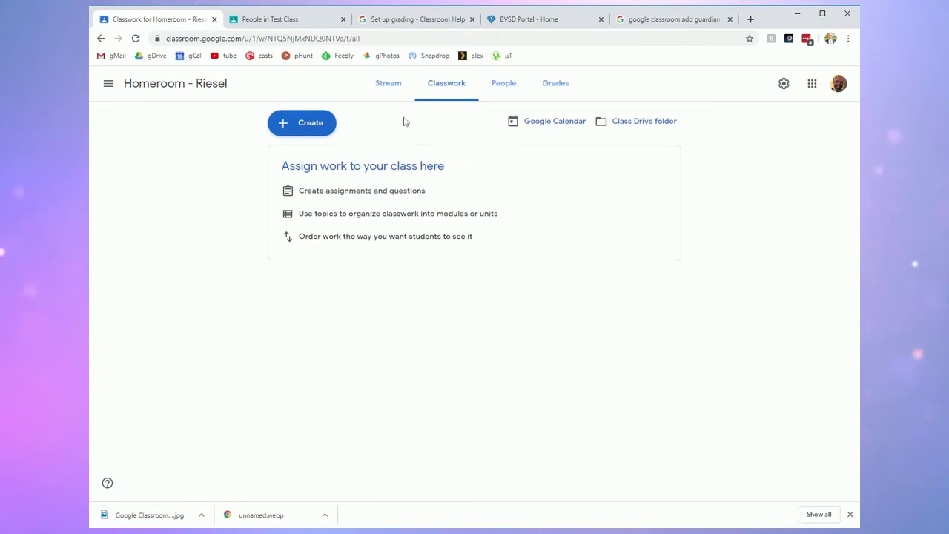
pyautogui.click(322, 130)
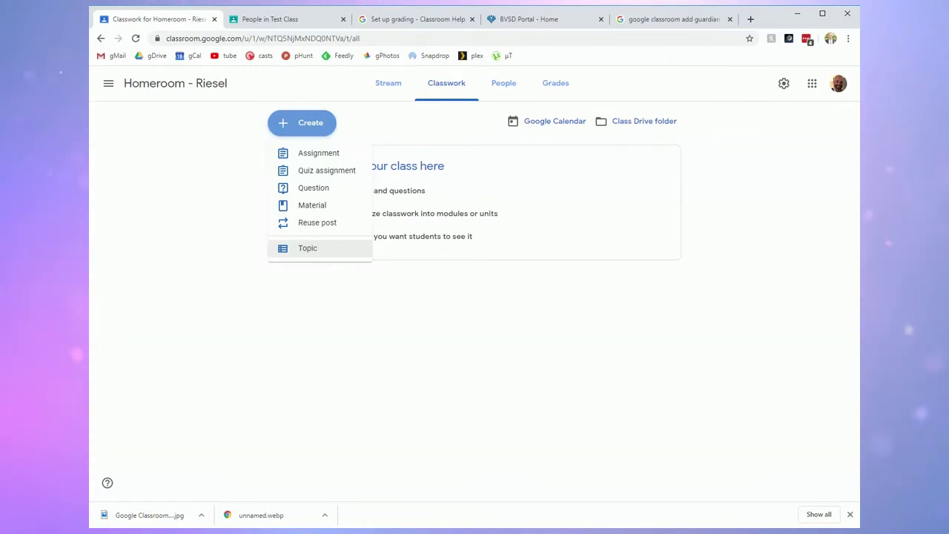
# - Add two topics, 'Vocabulary' and 'Comprehension', to the classwork
pyautogui.click(346, 249)
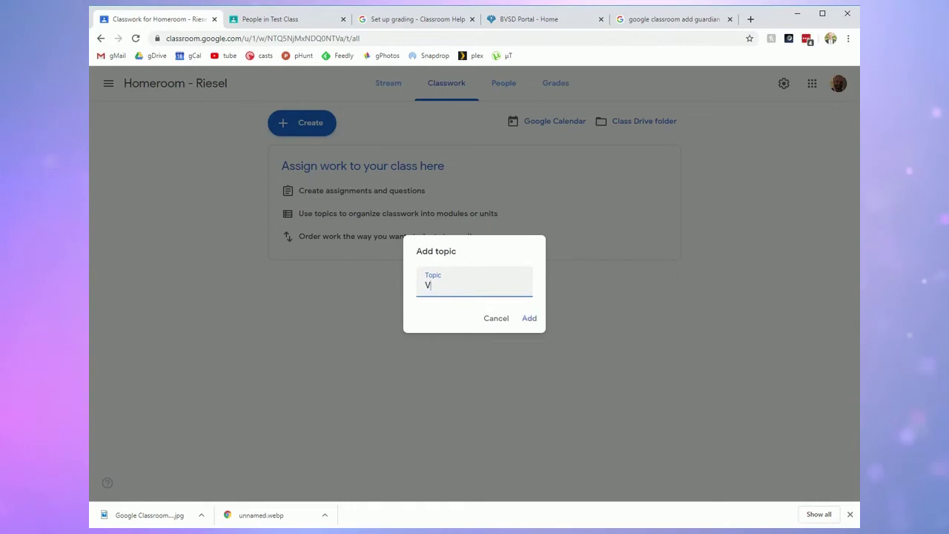
pyautogui.write('oc')
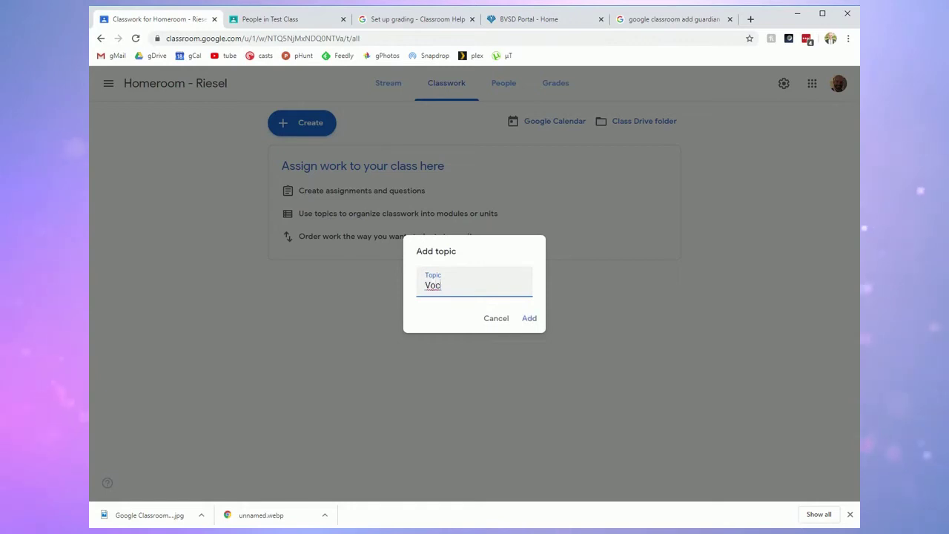
pyautogui.write('abulary')
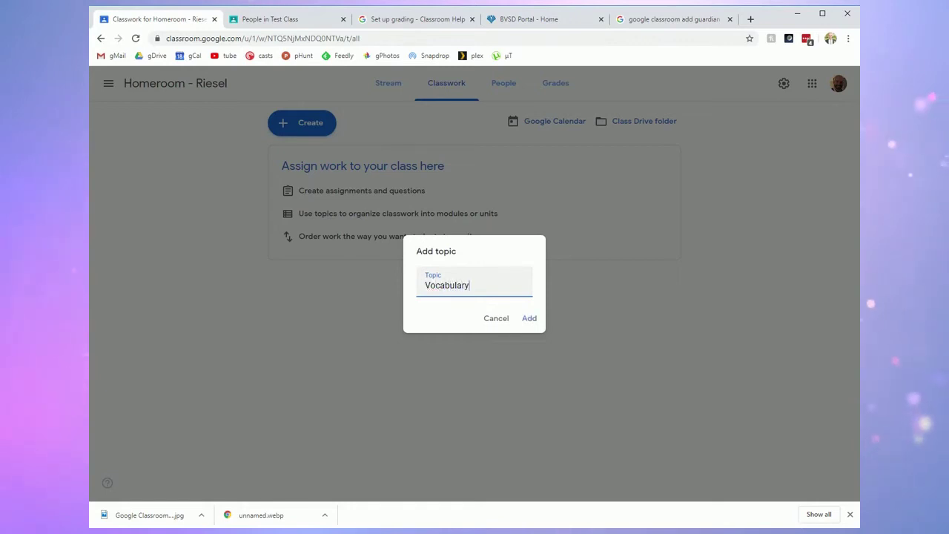
pyautogui.click(533, 318)
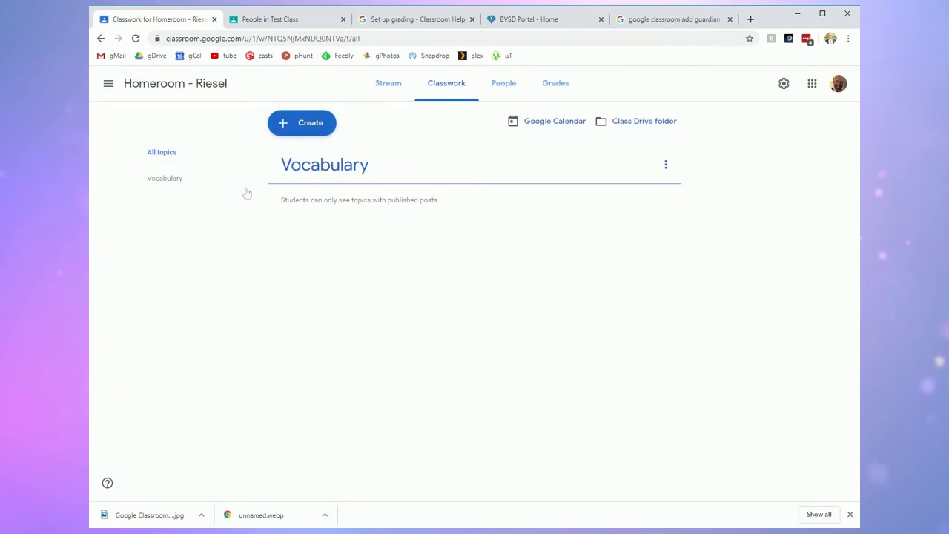
pyautogui.click(317, 128)
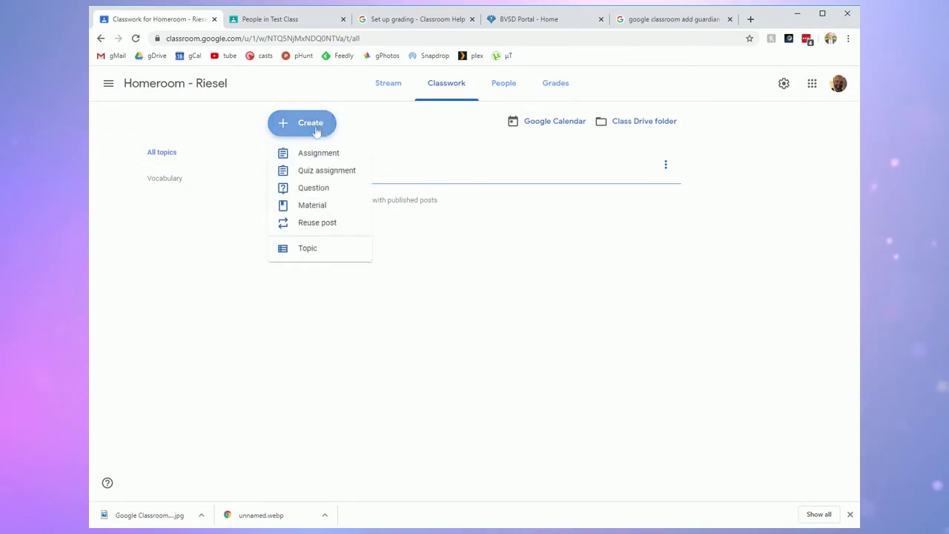
pyautogui.click(318, 254)
pyautogui.write('Compreh')
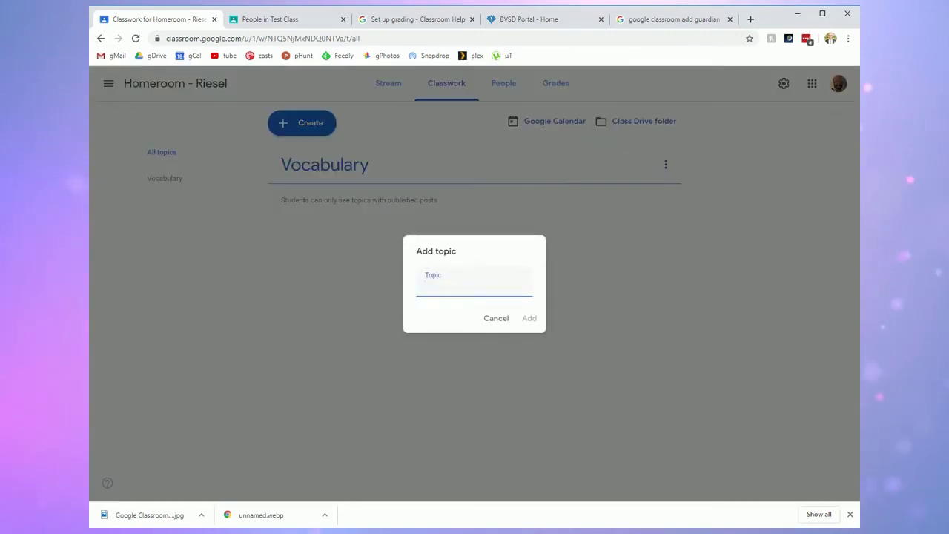
pyautogui.write('ension')
pyautogui.press('Return')
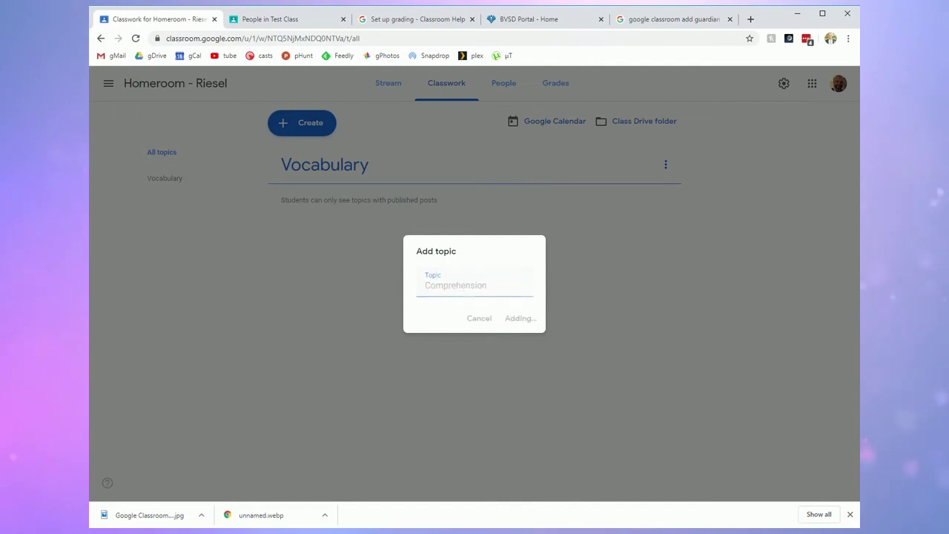
# - Start a new assignment under the Vocabulary topic, then discard the empty draft
pyautogui.click(310, 127)
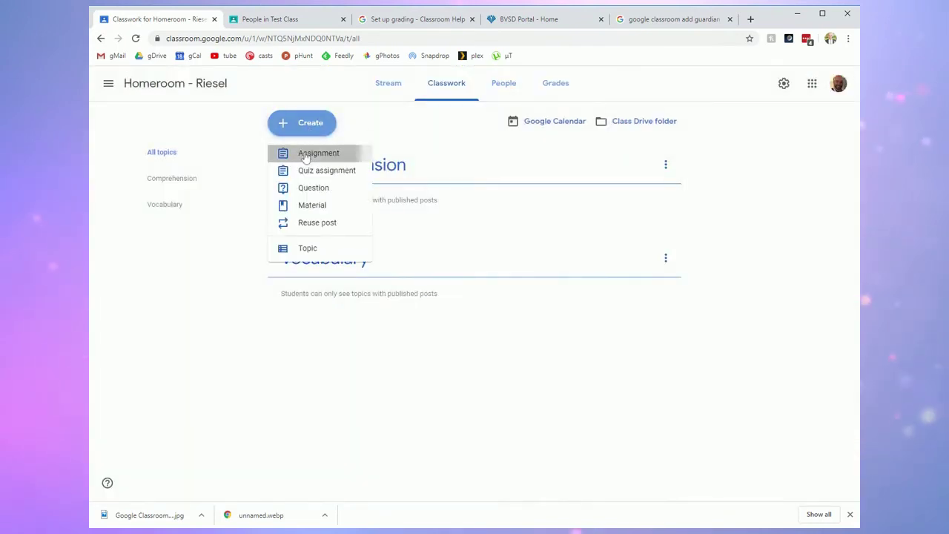
pyautogui.click(308, 148)
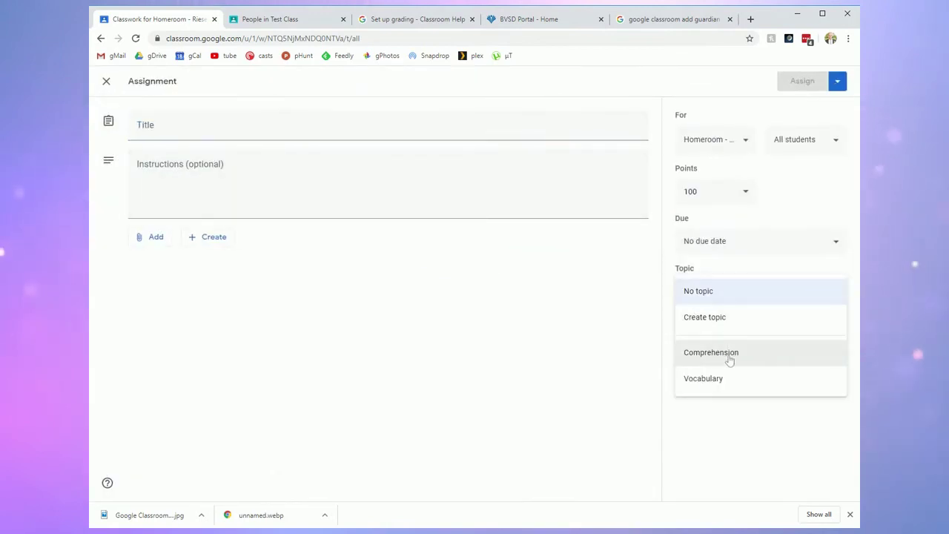
pyautogui.click(730, 380)
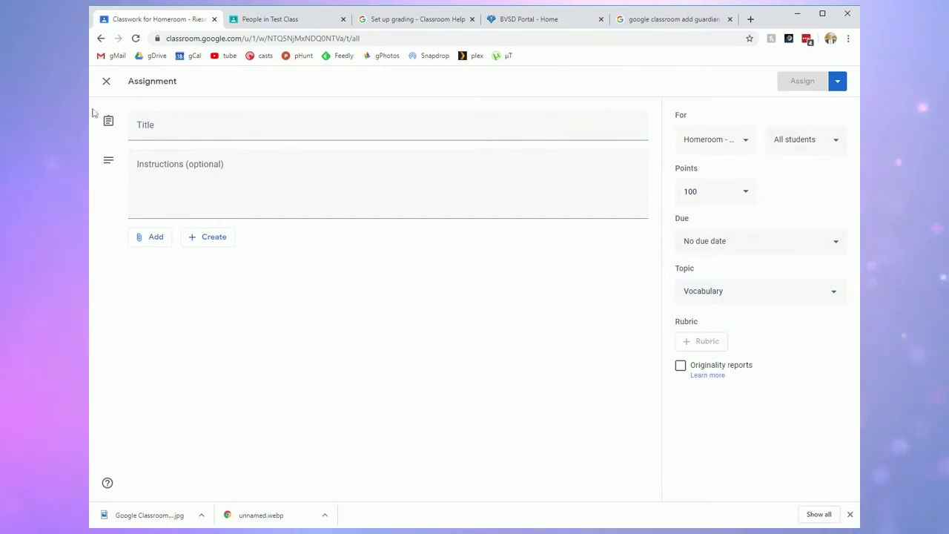
pyautogui.click(106, 81)
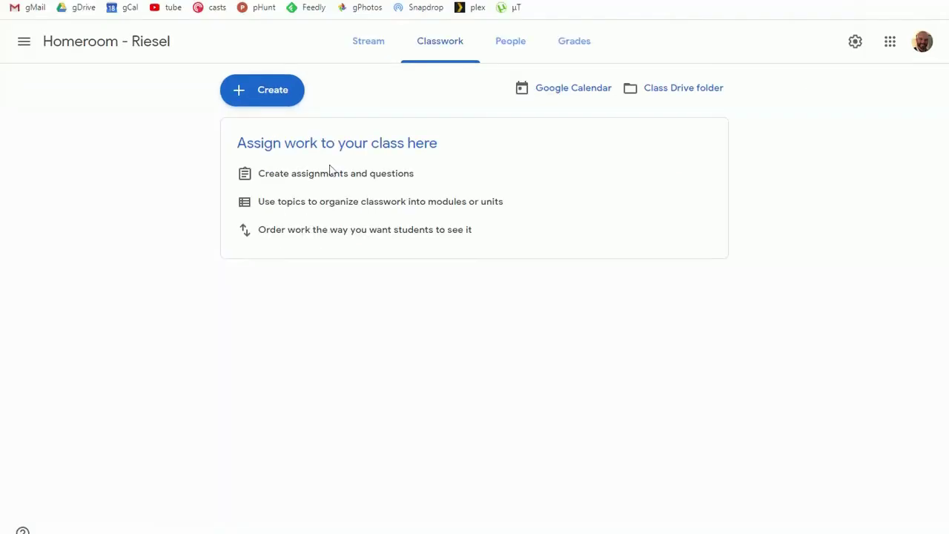
# - Open a fresh blank assignment and view its attachment options without adding any
pyautogui.click(262, 96)
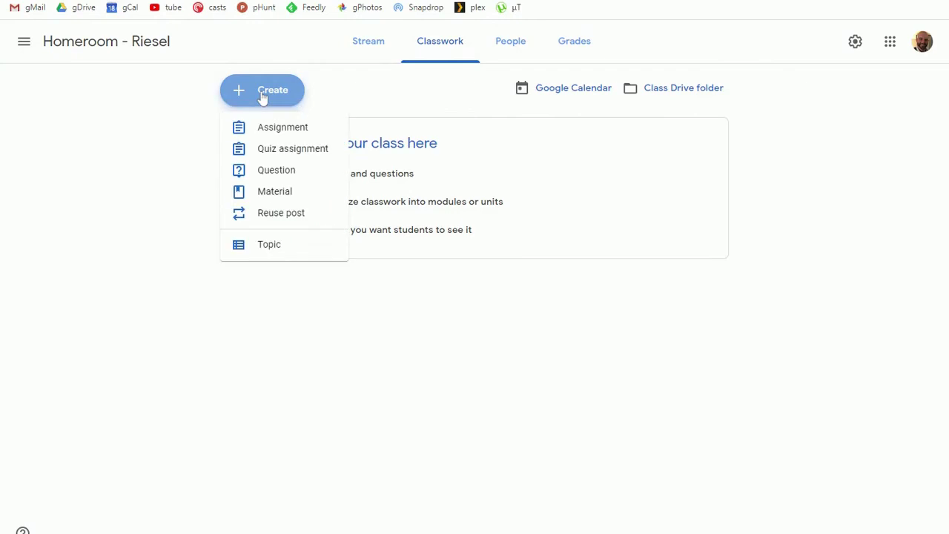
pyautogui.click(290, 131)
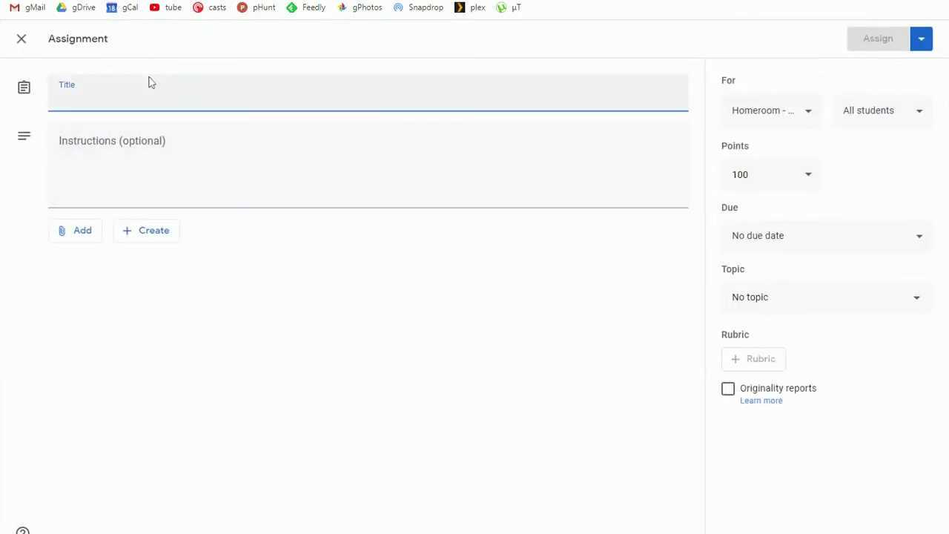
pyautogui.click(60, 146)
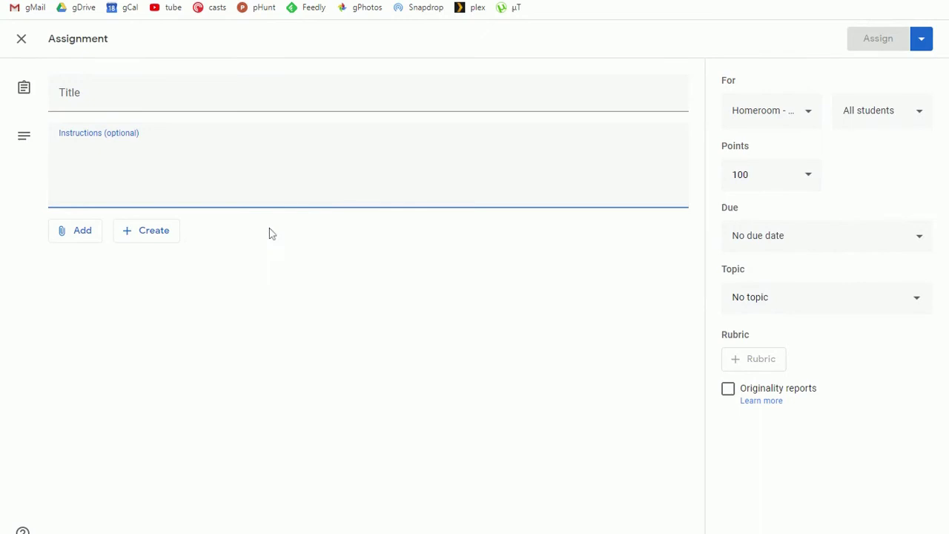
pyautogui.click(78, 233)
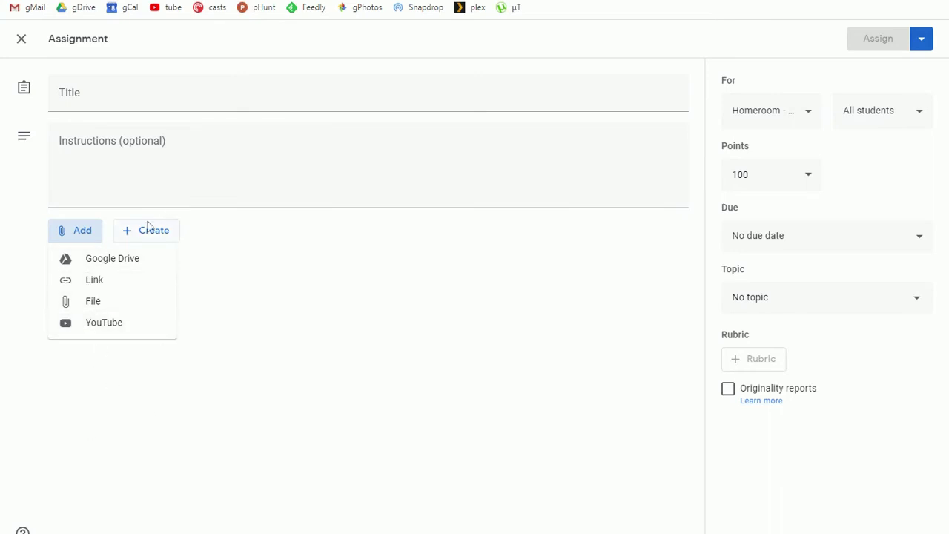
pyautogui.press('Escape')
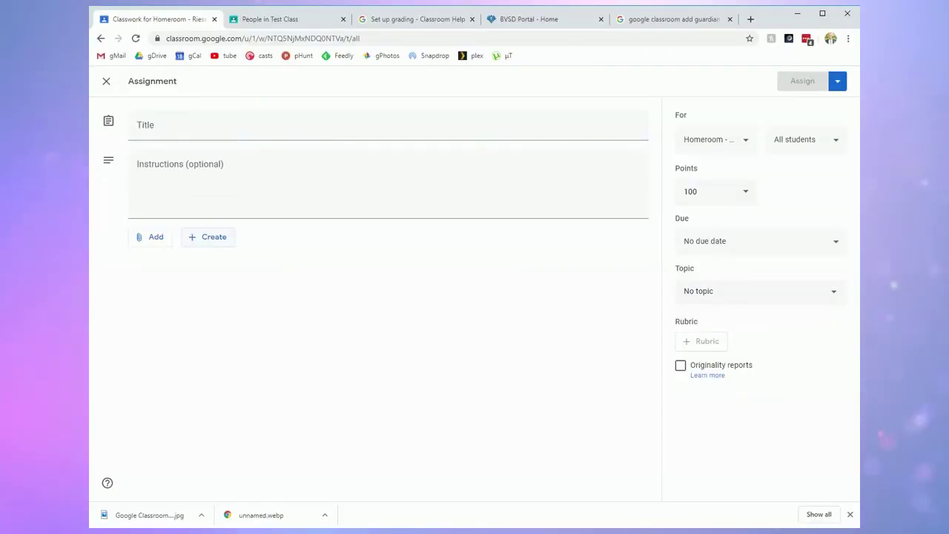
# - Create a new Google Doc attached to the assignment
pyautogui.click(209, 238)
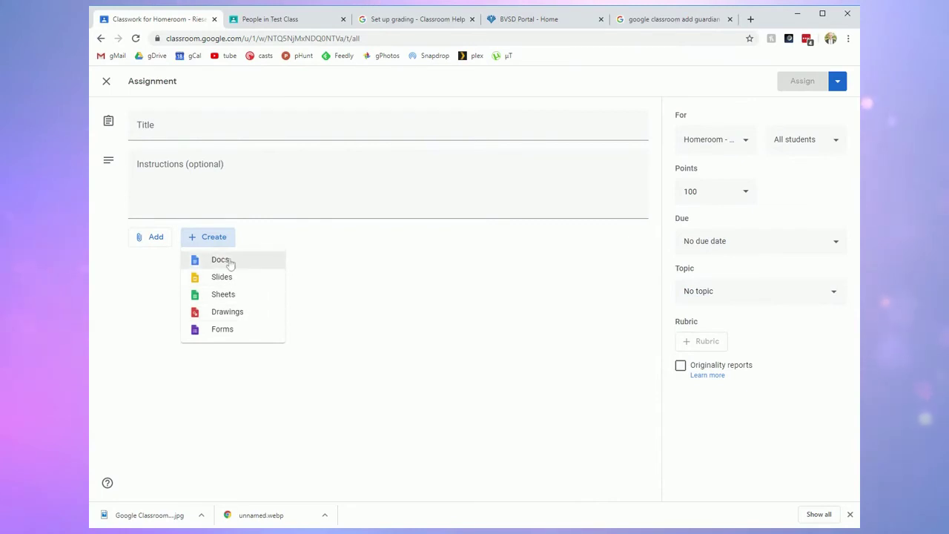
pyautogui.click(229, 261)
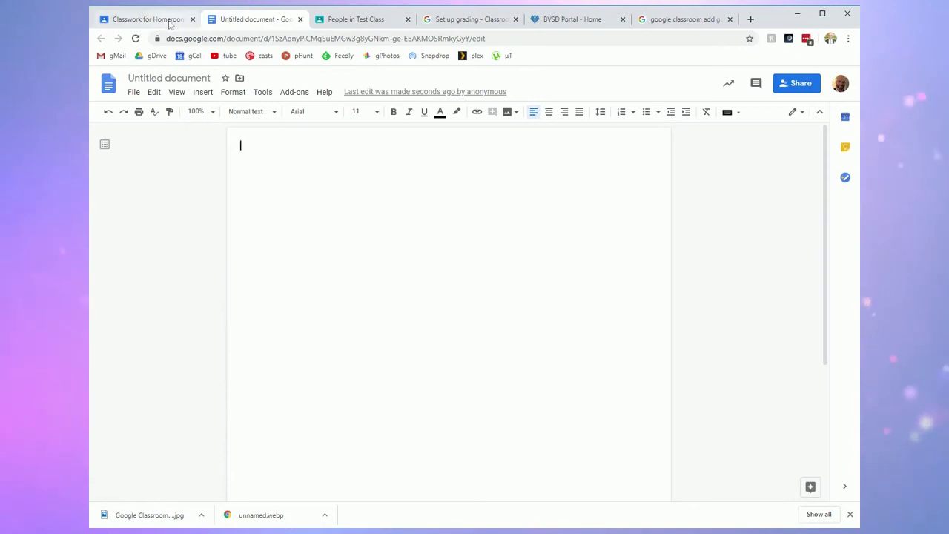
# - Return to the Classwork for Homeroom tab showing the attached Untitled document
pyautogui.click(169, 21)
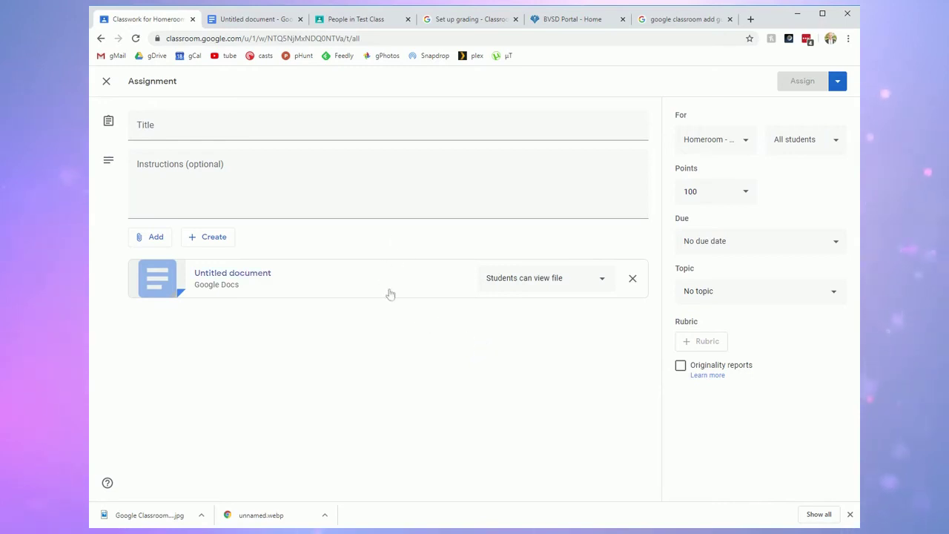
pyautogui.click(169, 240)
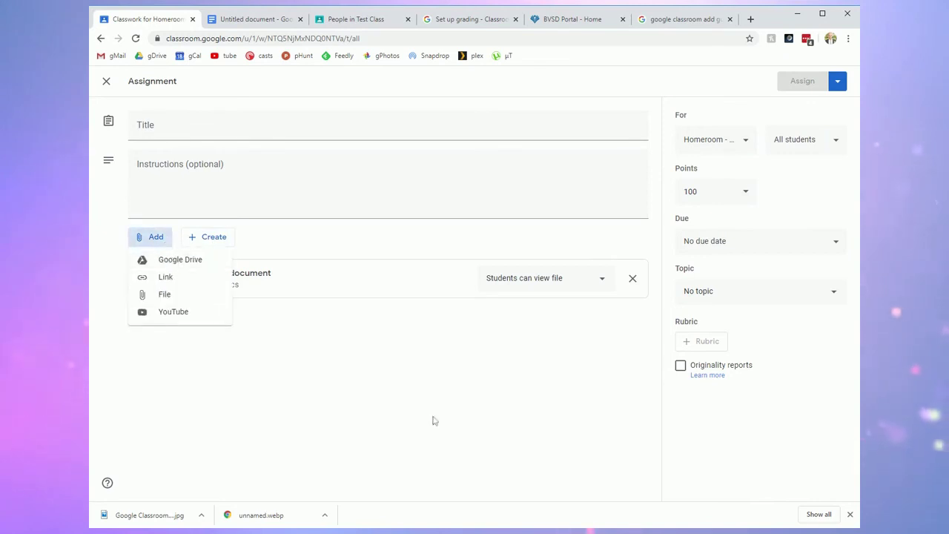
pyautogui.click(468, 426)
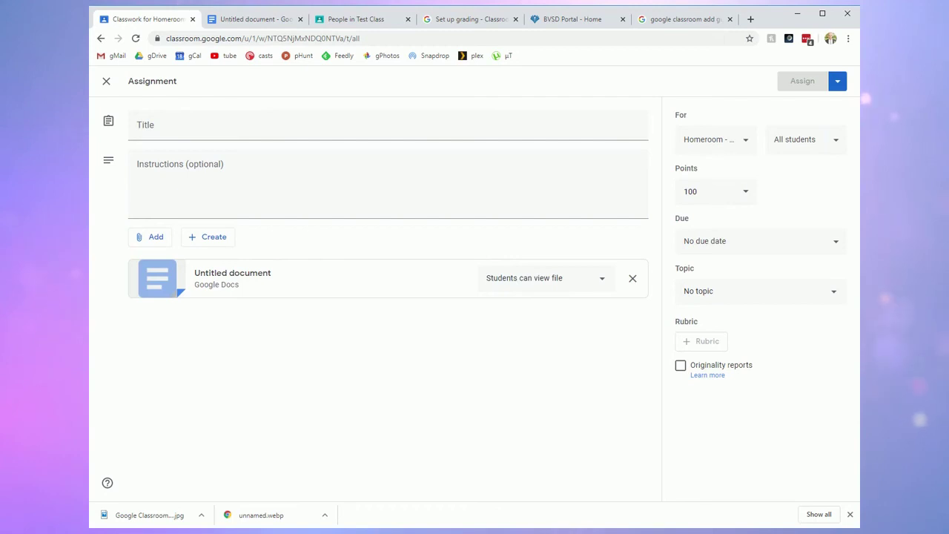
pyautogui.click(542, 292)
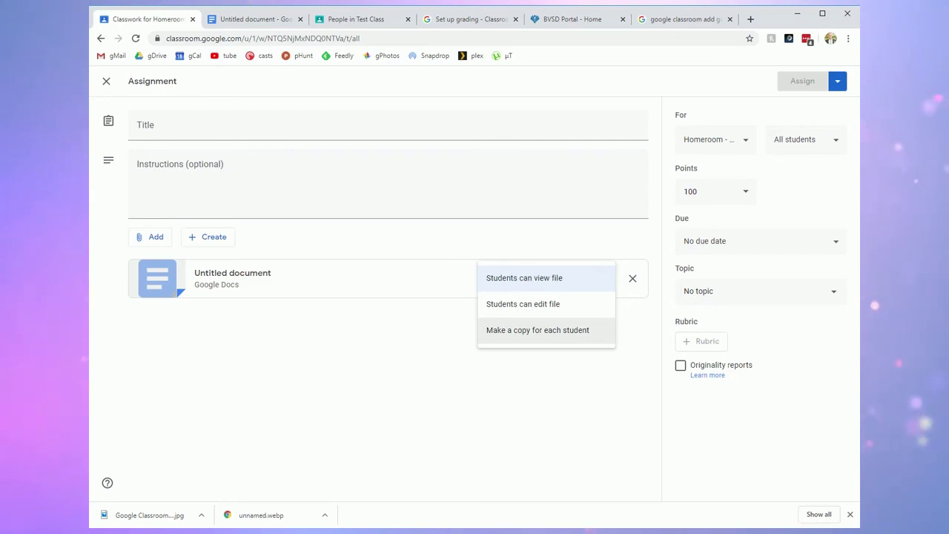
pyautogui.click(581, 392)
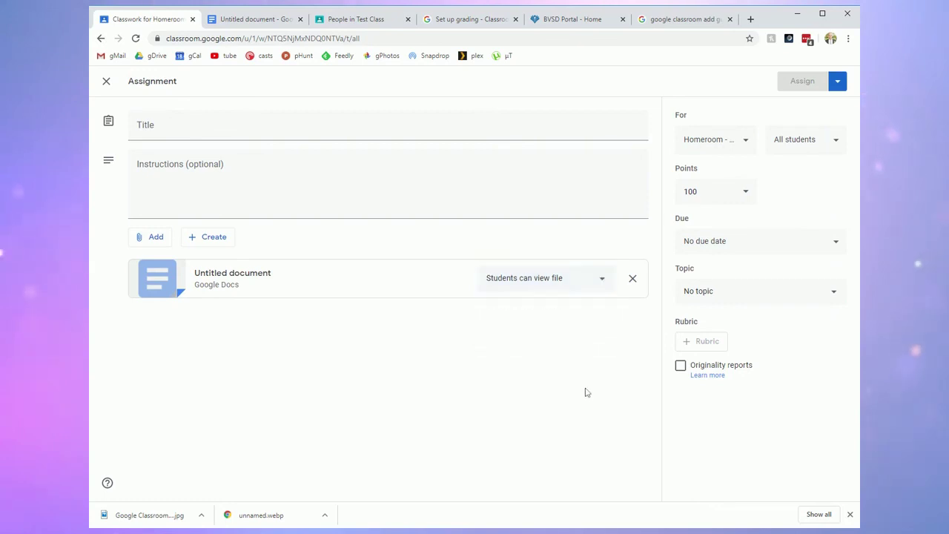
# - Keep the assignment for Homeroom and all students, and set points to Ungraded
pyautogui.click(716, 149)
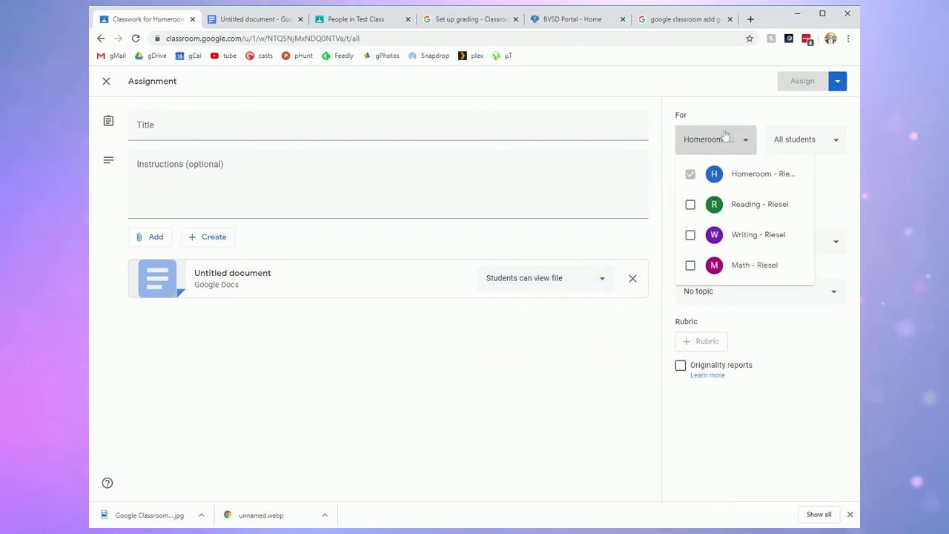
pyautogui.click(725, 136)
pyautogui.click(827, 138)
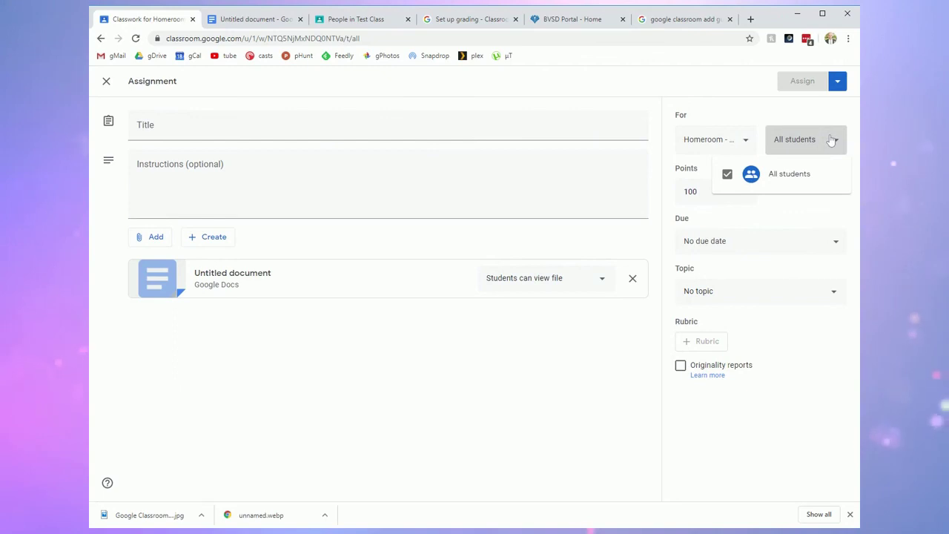
pyautogui.click(706, 214)
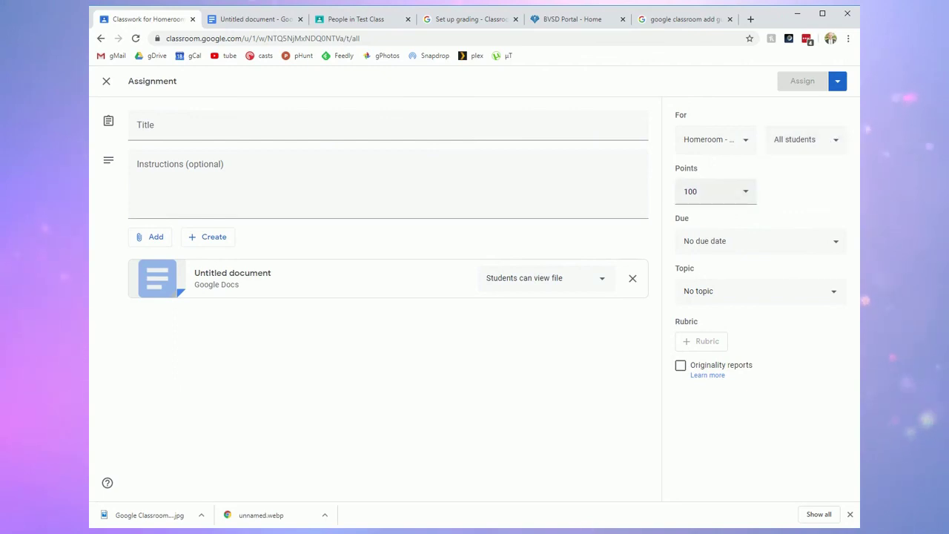
pyautogui.click(745, 199)
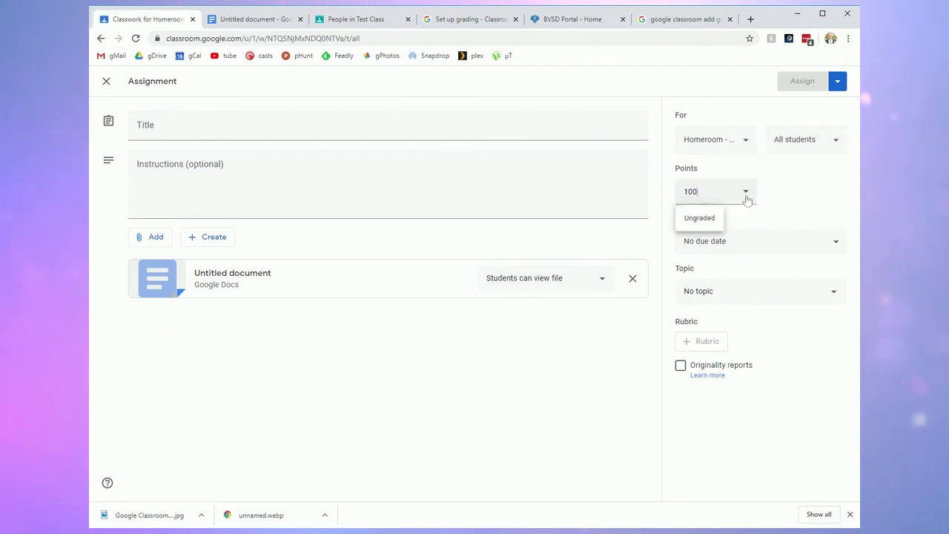
pyautogui.click(701, 219)
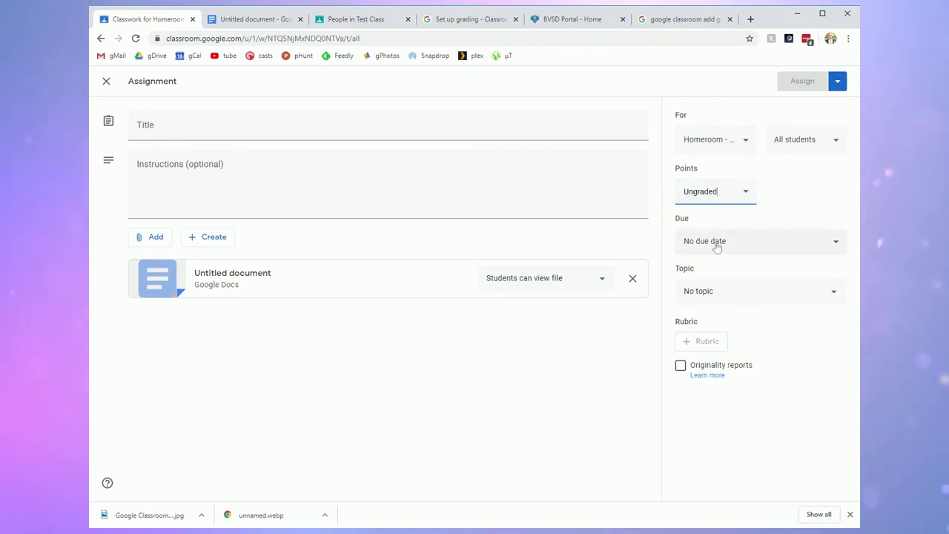
# - Set the due date to Mon, Mar 23, 2020, keeping No topic
pyautogui.click(716, 245)
pyautogui.click(775, 289)
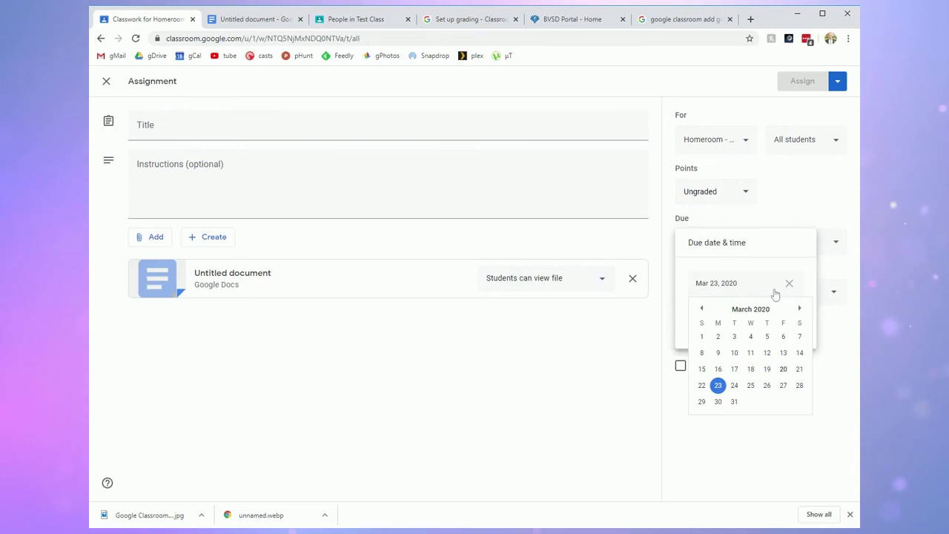
pyautogui.click(808, 206)
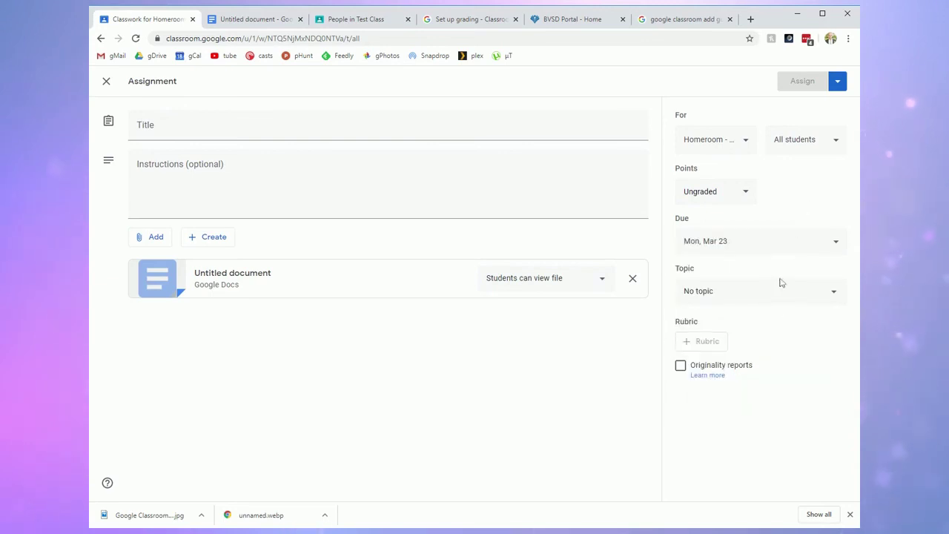
pyautogui.click(779, 290)
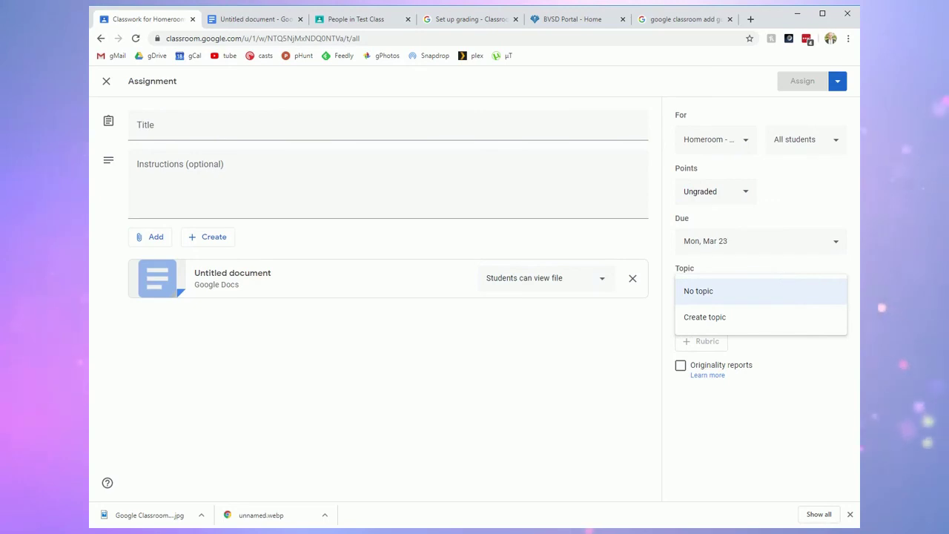
pyautogui.click(782, 290)
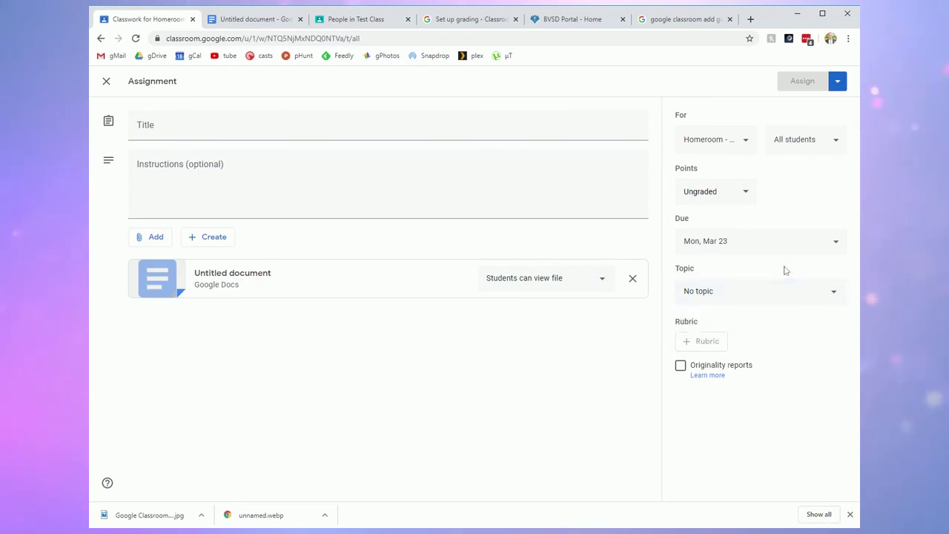